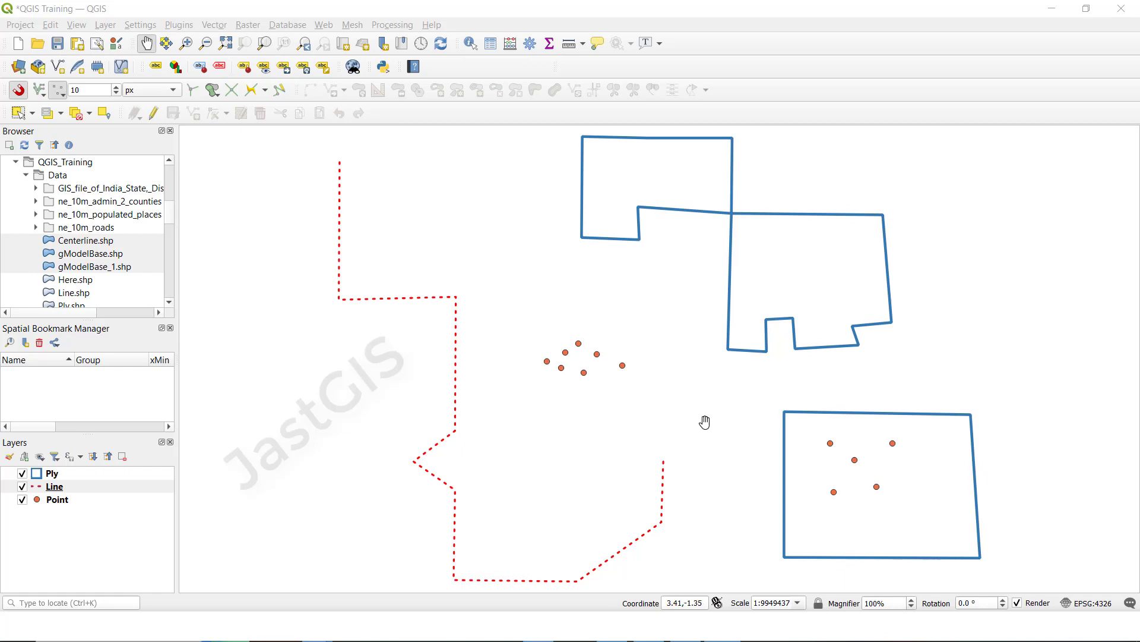
Put the Line layer into editing mode.
{"action": "left_click", "coordinate": [54, 486]}
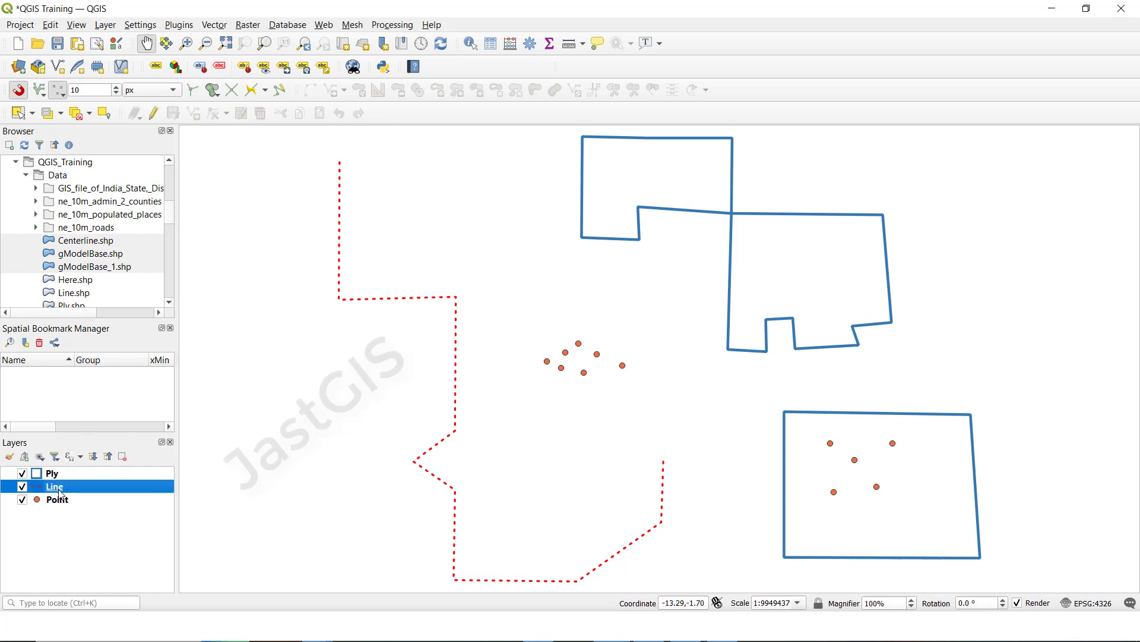
{"action": "left_click", "coordinate": [154, 113]}
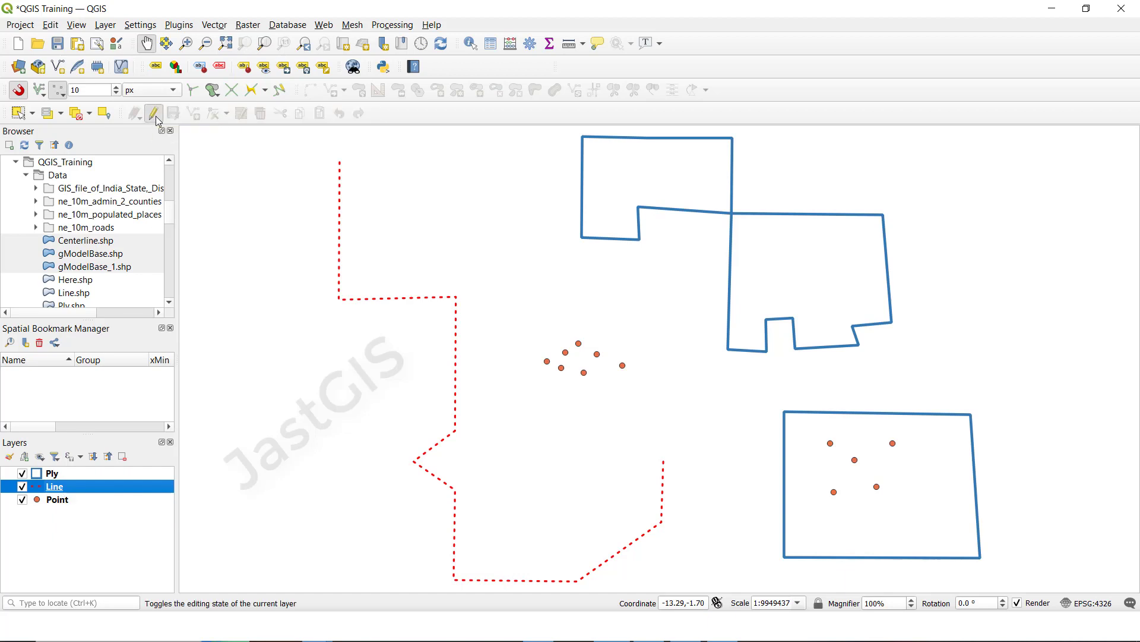
Buffer the Line layer by 0.5 with Flat end caps and Dissolve result ticked.
{"action": "left_click", "coordinate": [218, 27]}
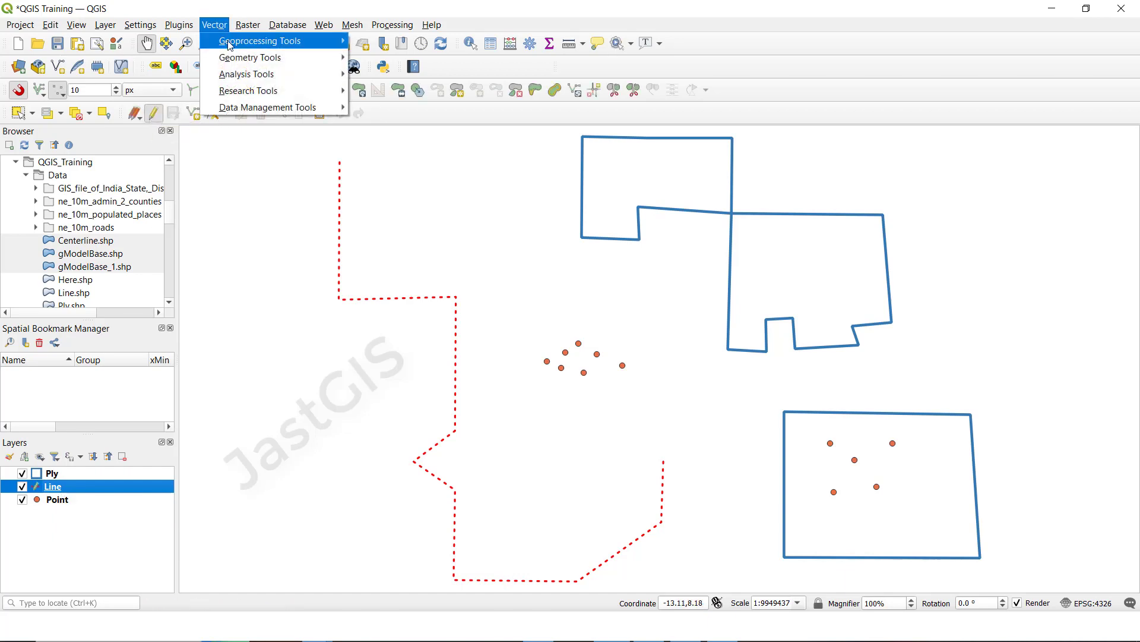
{"action": "mouse_move", "coordinate": [244, 45]}
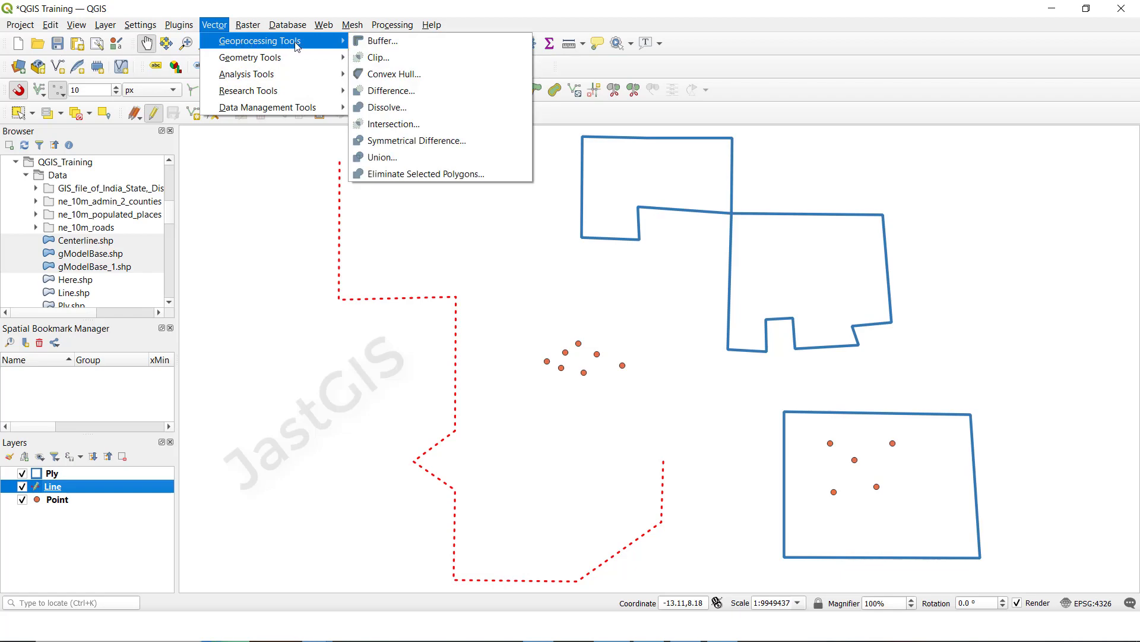
{"action": "left_click", "coordinate": [380, 41]}
{"action": "left_click_drag", "start_coordinate": [369, 209], "coordinate": [550, 172]}
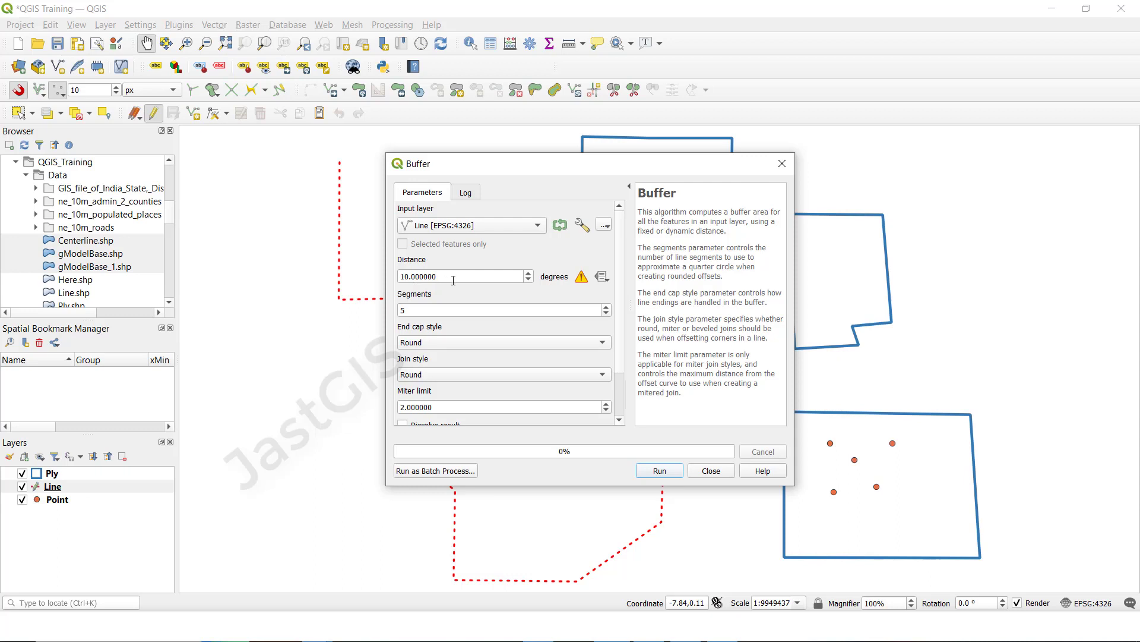
{"action": "left_click_drag", "start_coordinate": [453, 280], "coordinate": [378, 283]}
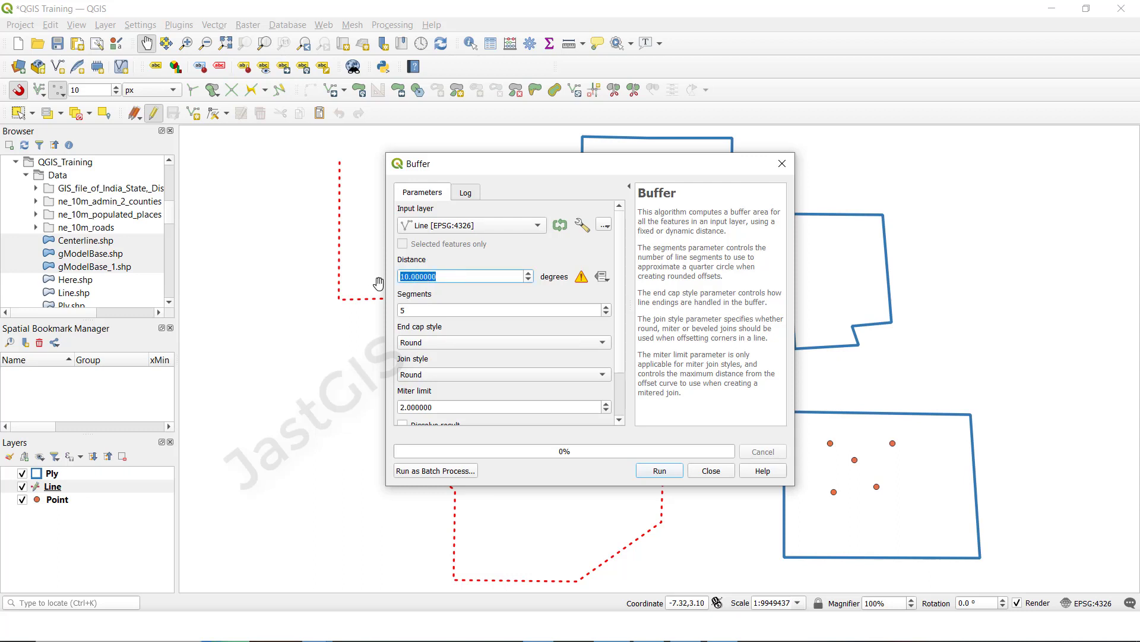
{"action": "type", "text": "0"}
{"action": "scroll", "coordinate": [621, 310], "scroll_direction": "down", "scroll_amount": 2}
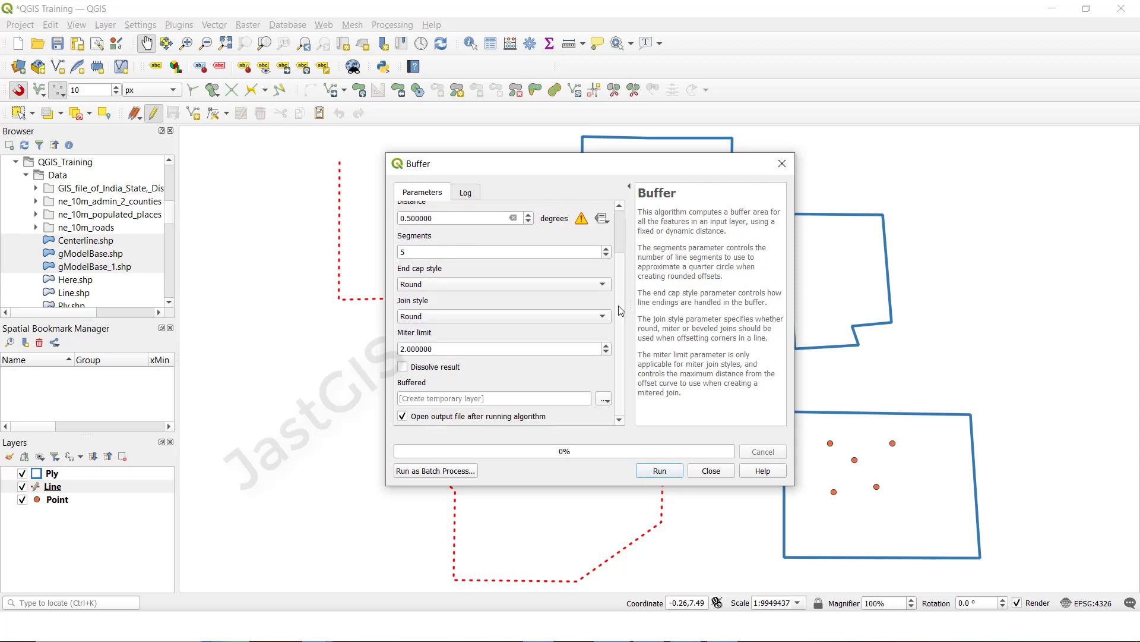
{"action": "left_click", "coordinate": [419, 286]}
{"action": "left_click", "coordinate": [416, 300]}
{"action": "left_click", "coordinate": [408, 370]}
{"action": "left_click", "coordinate": [660, 471]}
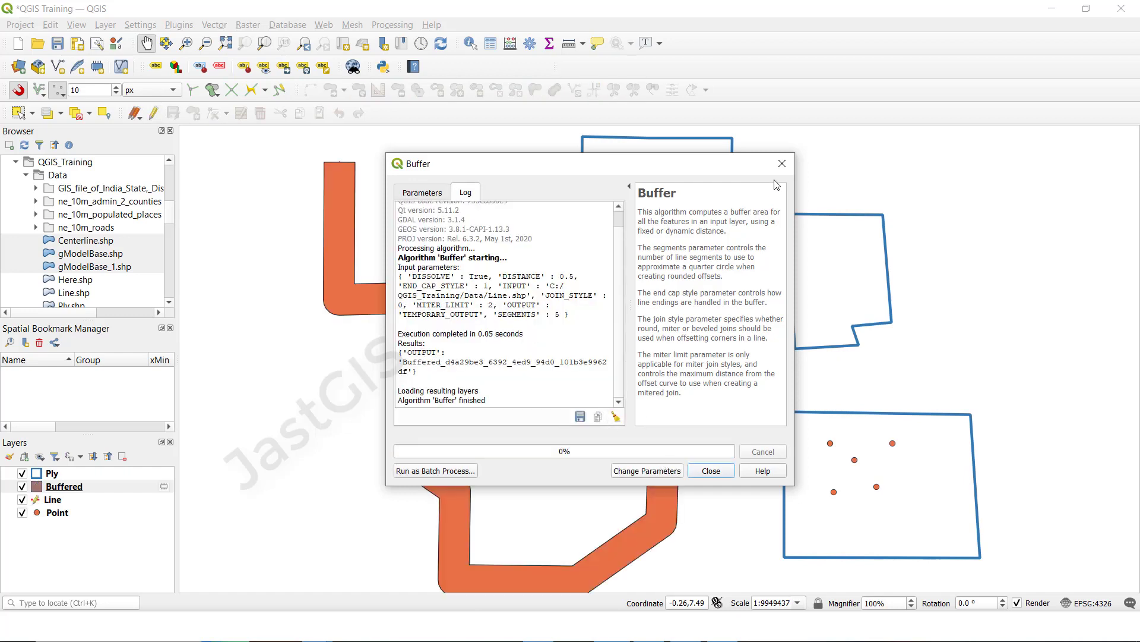
{"action": "left_click", "coordinate": [778, 166]}
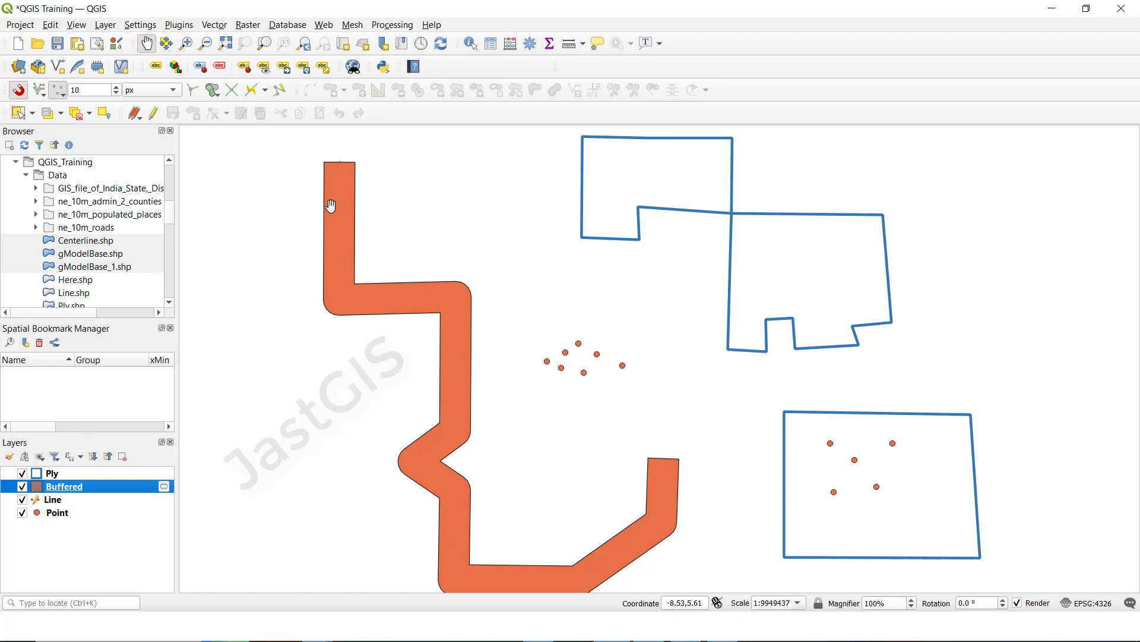
Move the Line layer above Buffered and recolour it yellow #f2f206.
{"action": "left_click_drag", "start_coordinate": [52, 506], "coordinate": [73, 486]}
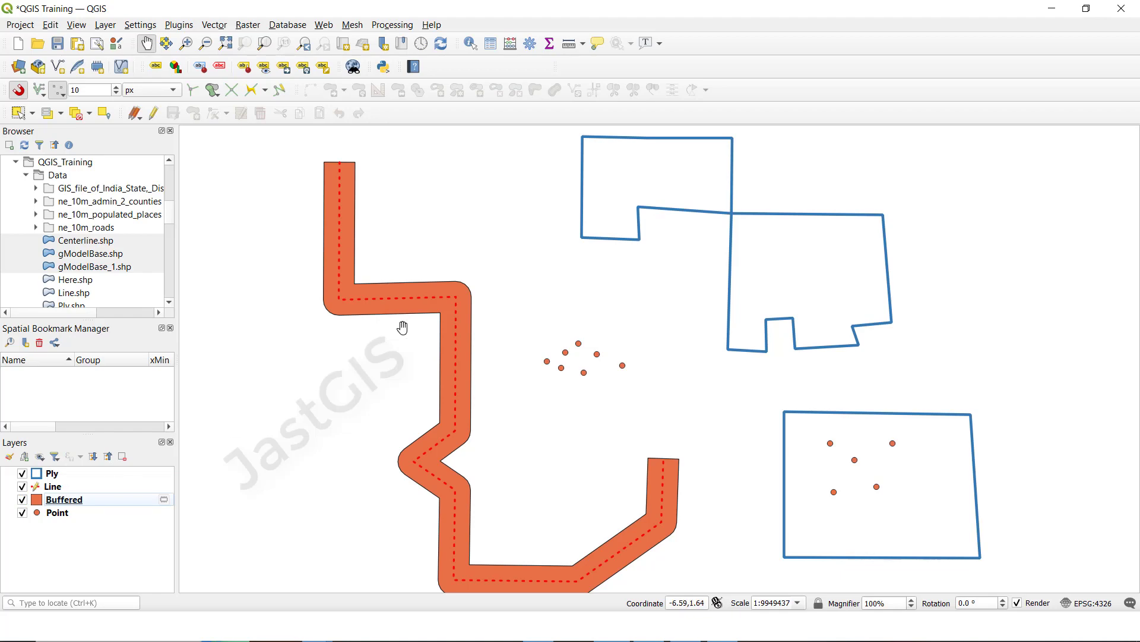
{"action": "left_click", "coordinate": [37, 488]}
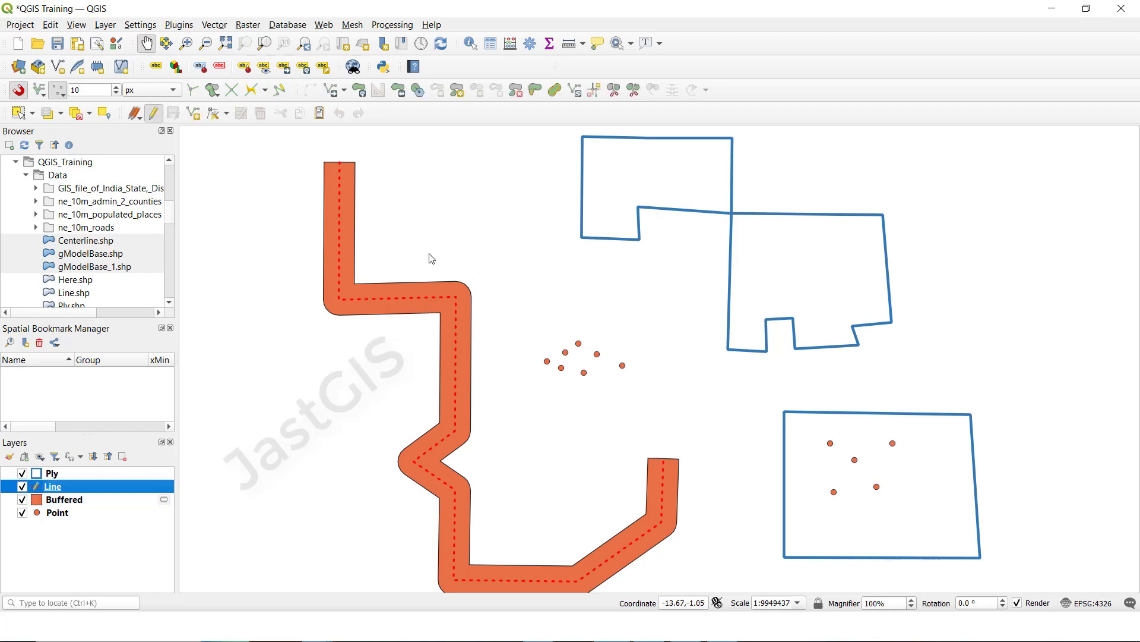
{"action": "left_click", "coordinate": [527, 331]}
{"action": "left_click", "coordinate": [391, 275]}
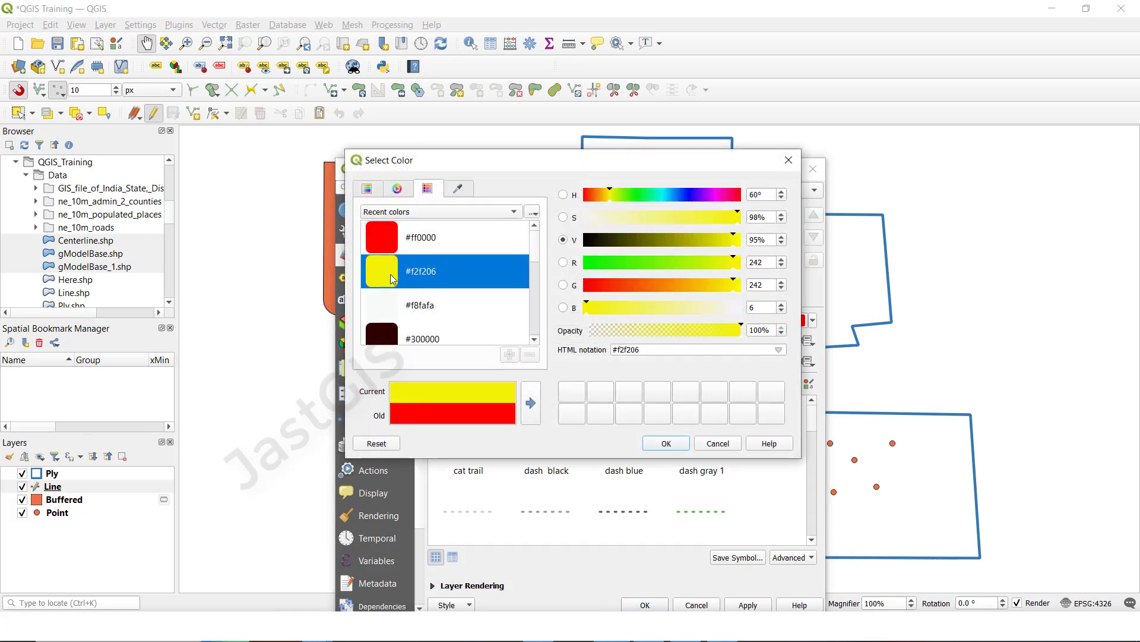
{"action": "left_click", "coordinate": [665, 443]}
{"action": "left_click", "coordinate": [664, 606]}
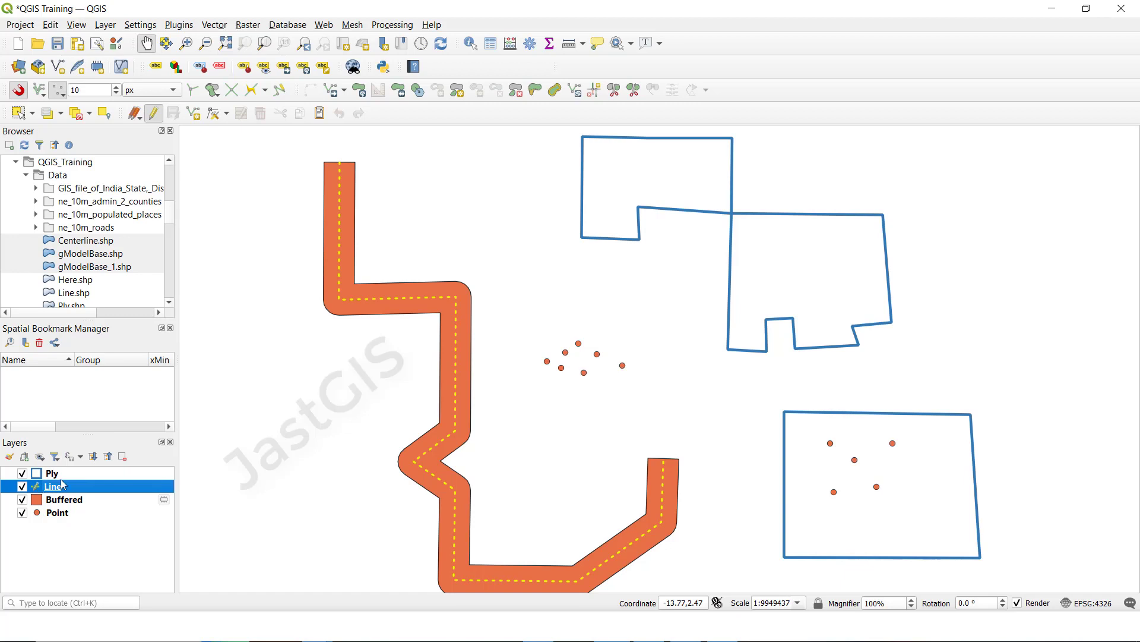
{"action": "left_click", "coordinate": [67, 513]}
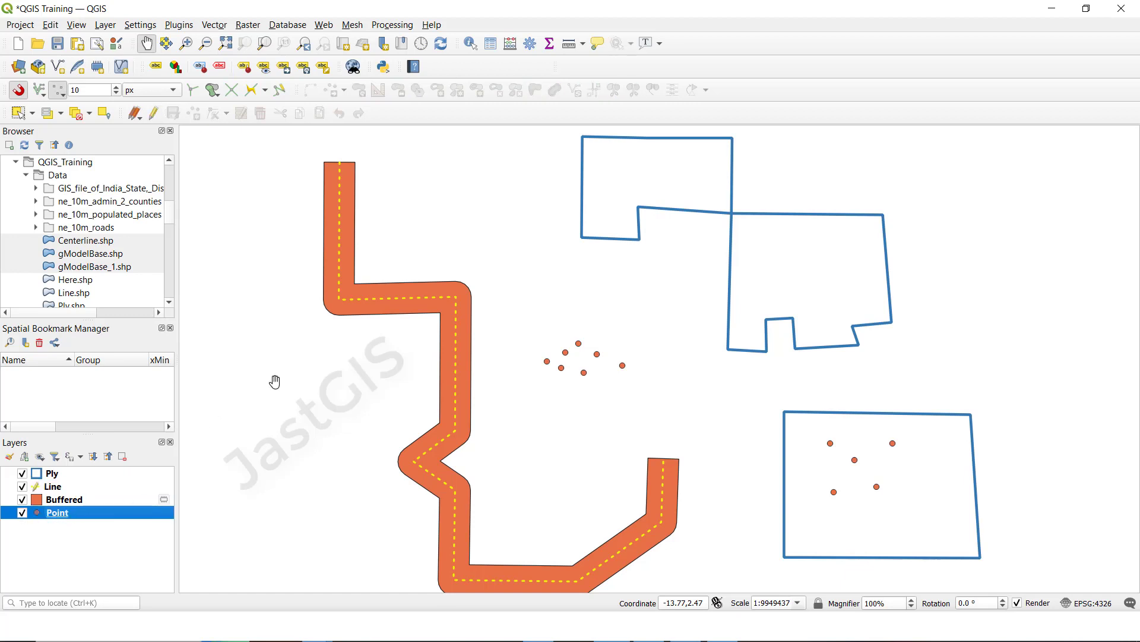
Run Buffer on the Point layer with distance 0.3 and Dissolve result ticked.
{"action": "left_click", "coordinate": [215, 26]}
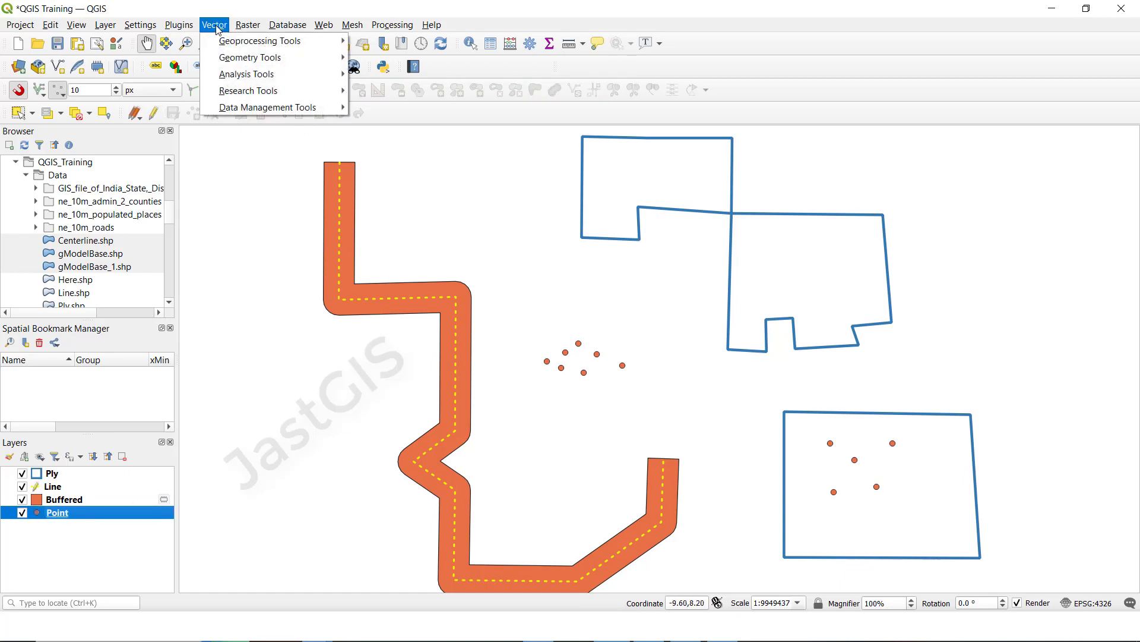
{"action": "mouse_move", "coordinate": [245, 43]}
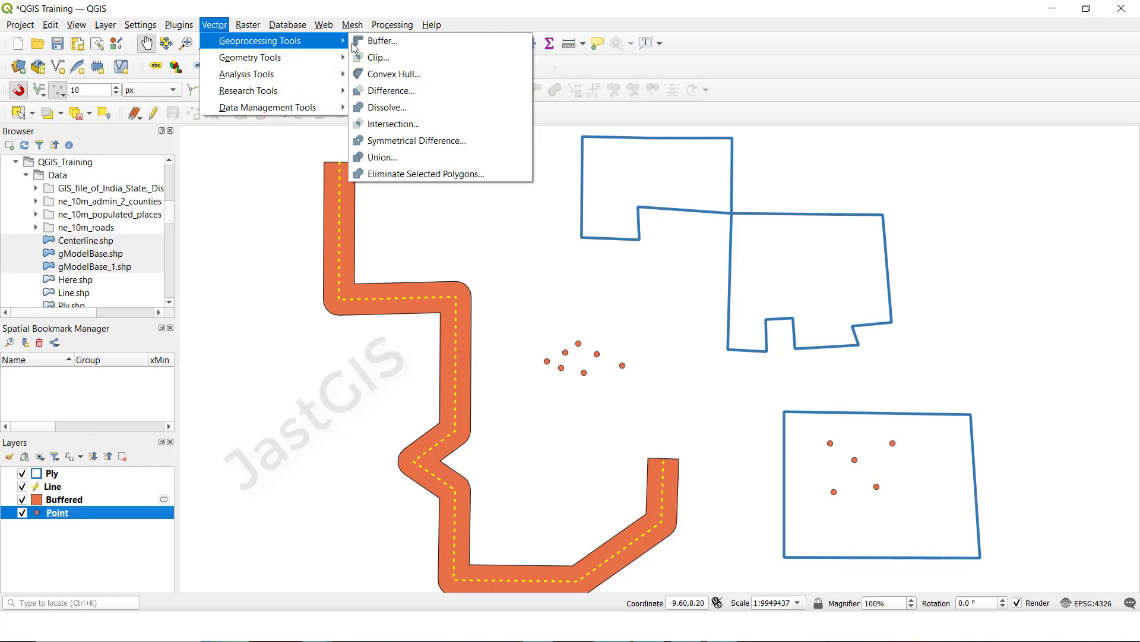
{"action": "left_click", "coordinate": [378, 41]}
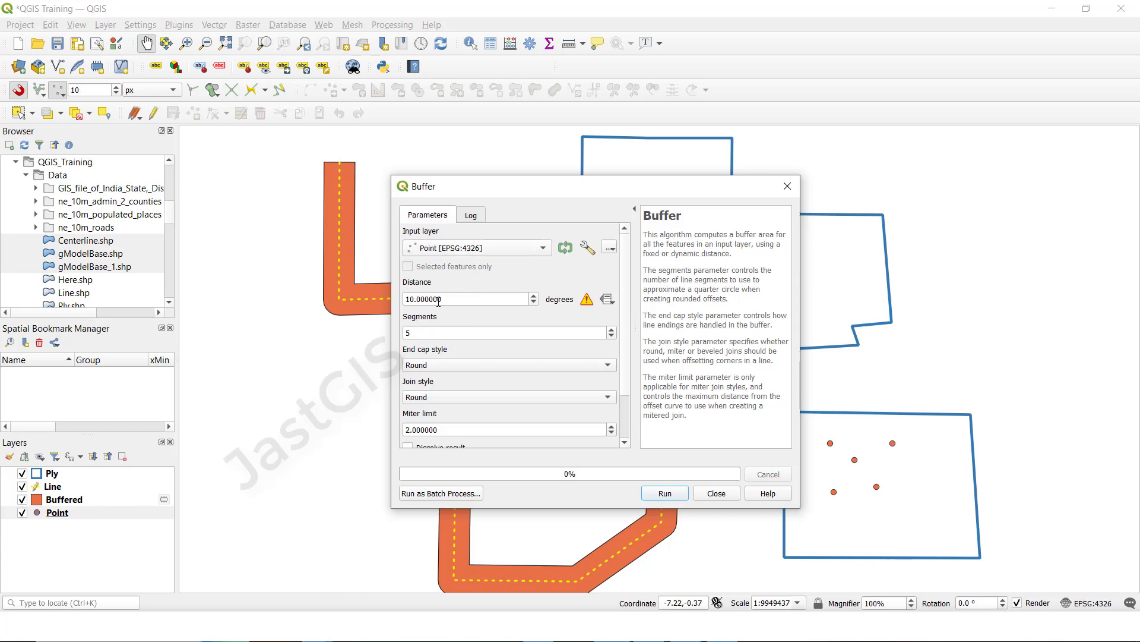
{"action": "left_click_drag", "start_coordinate": [455, 299], "coordinate": [384, 305]}
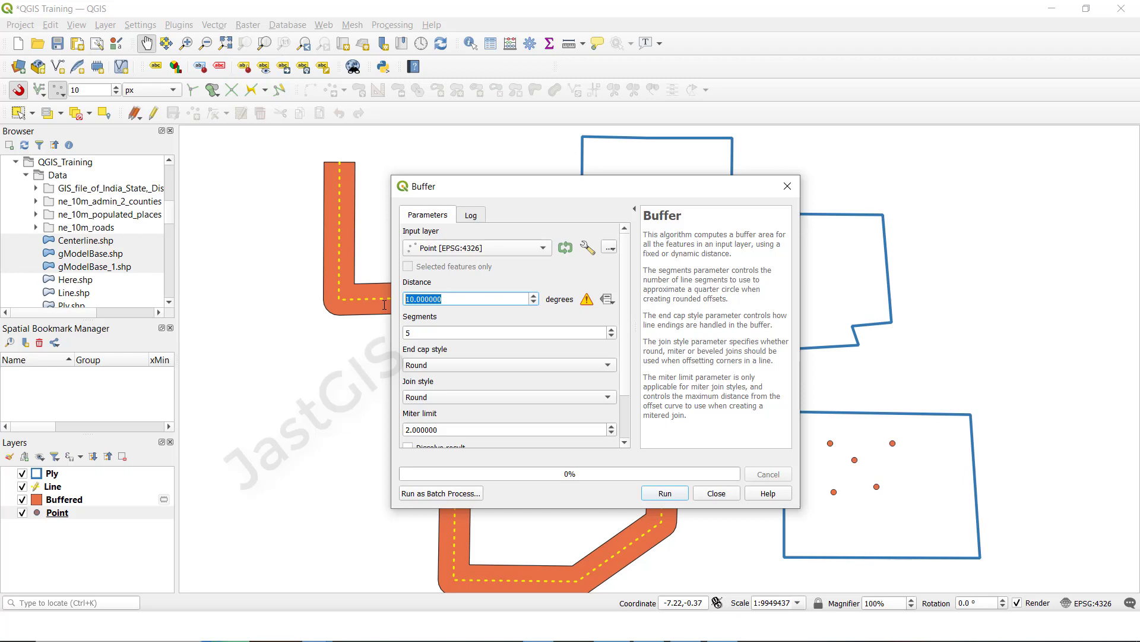
{"action": "type", "text": "0.3"}
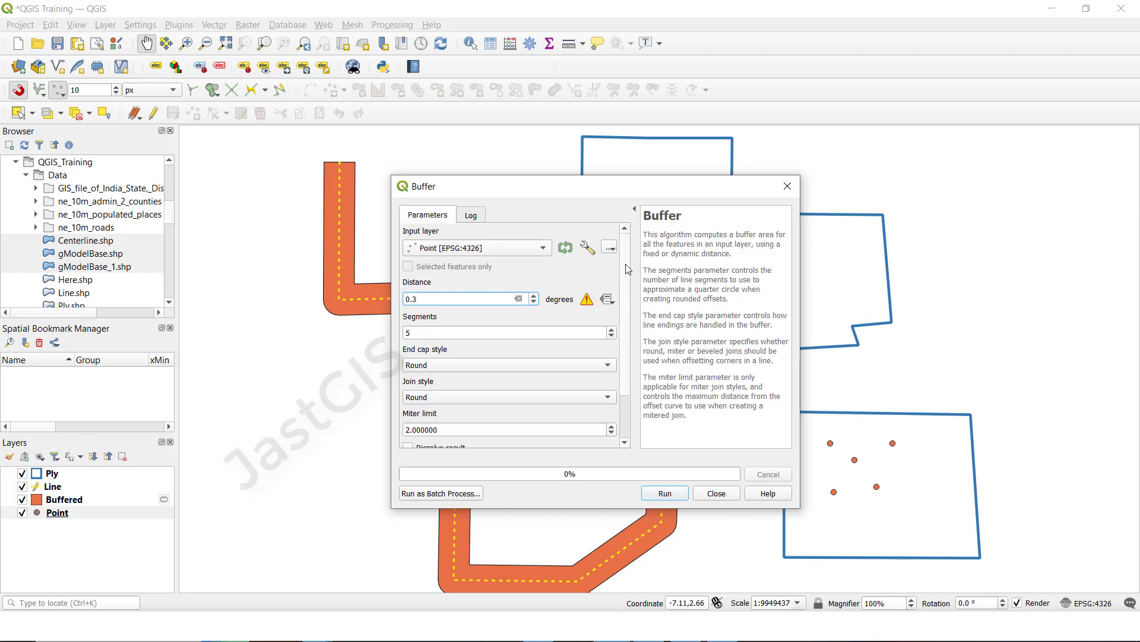
{"action": "scroll", "coordinate": [630, 309], "scroll_direction": "down", "scroll_amount": 2}
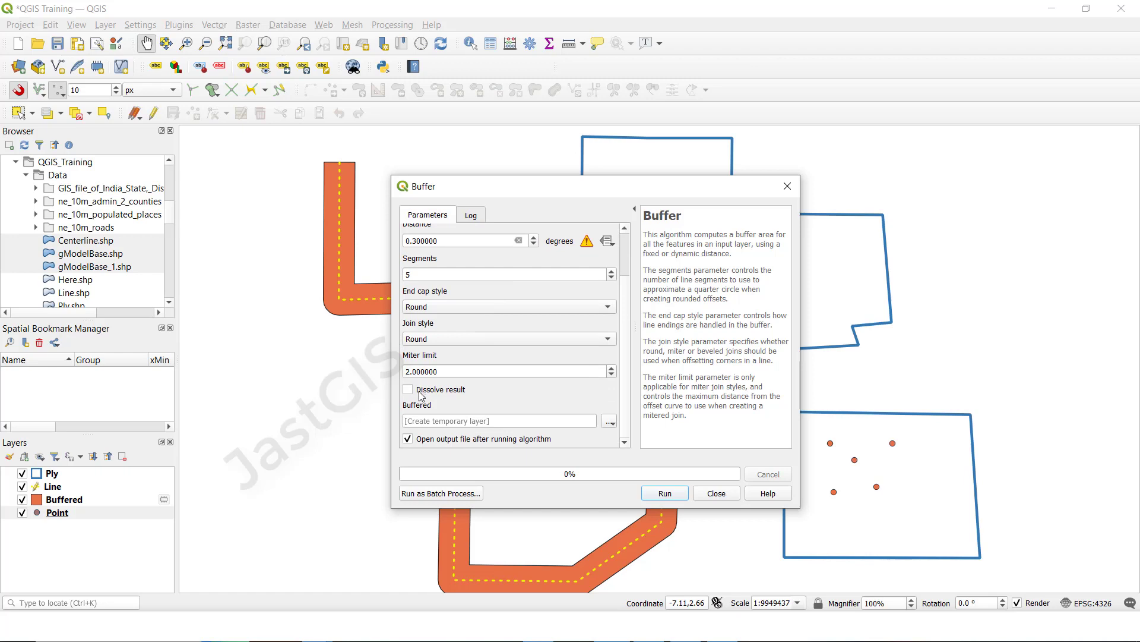
{"action": "left_click", "coordinate": [419, 390]}
{"action": "left_click", "coordinate": [665, 493]}
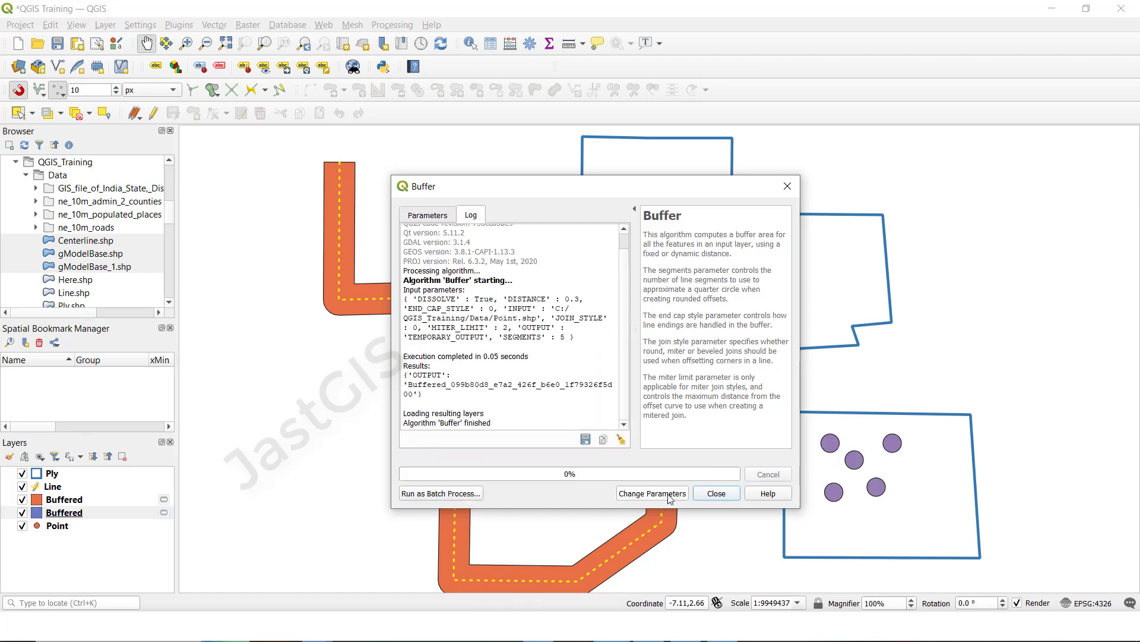
Drag the Point layer above its new Buffered layer and zoom around to inspect the circles.
{"action": "left_click", "coordinate": [788, 189]}
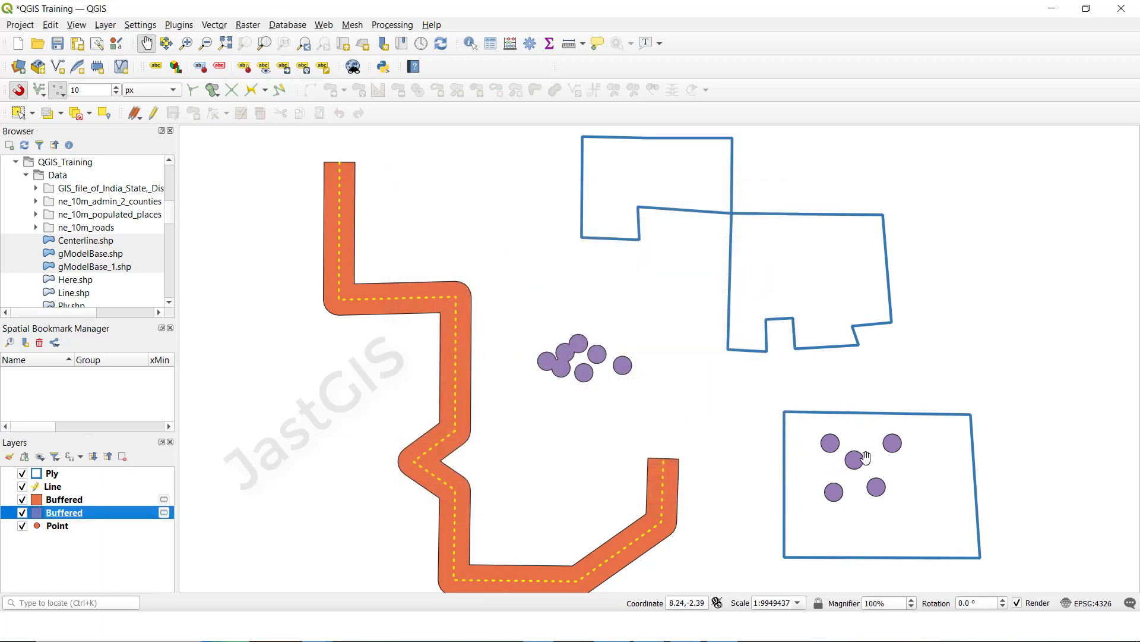
{"action": "mouse_move", "coordinate": [58, 530]}
{"action": "left_mouse_down"}
{"action": "mouse_move", "coordinate": [74, 514]}
{"action": "mouse_move", "coordinate": [64, 512]}
{"action": "left_mouse_up"}
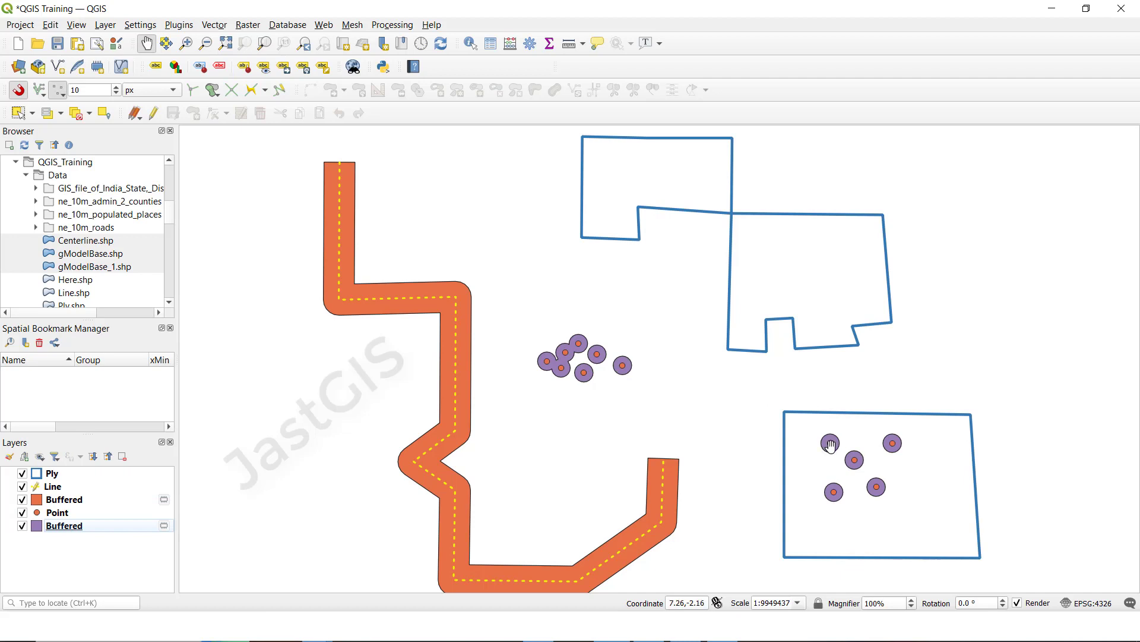
{"action": "scroll", "coordinate": [830, 445], "scroll_direction": "up", "scroll_amount": 5}
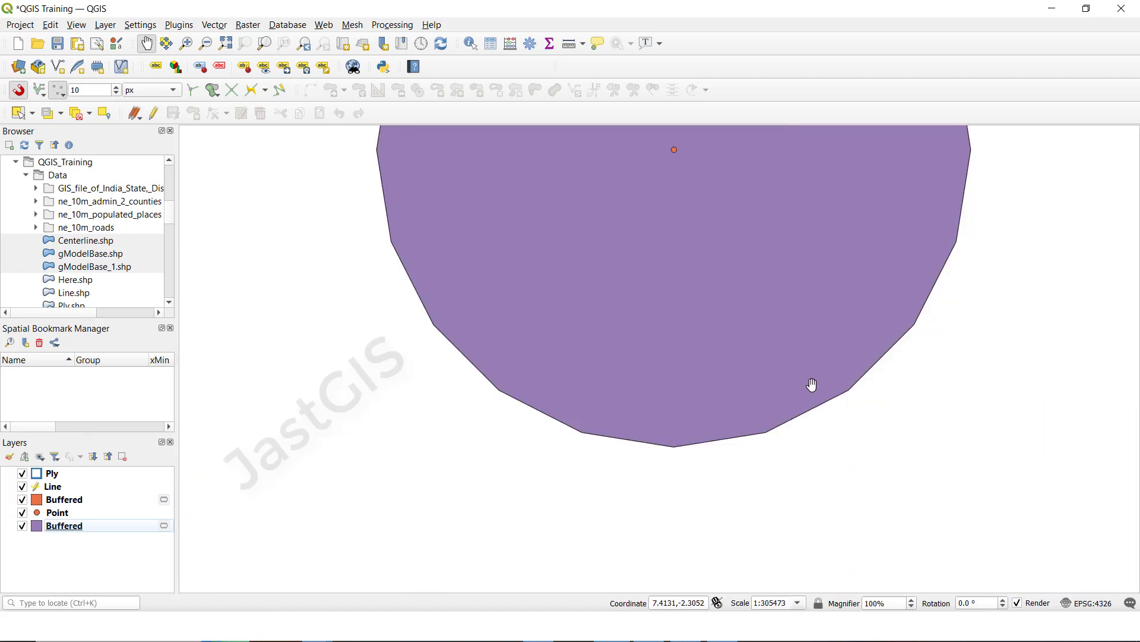
{"action": "scroll", "coordinate": [748, 394], "scroll_direction": "down", "scroll_amount": 1}
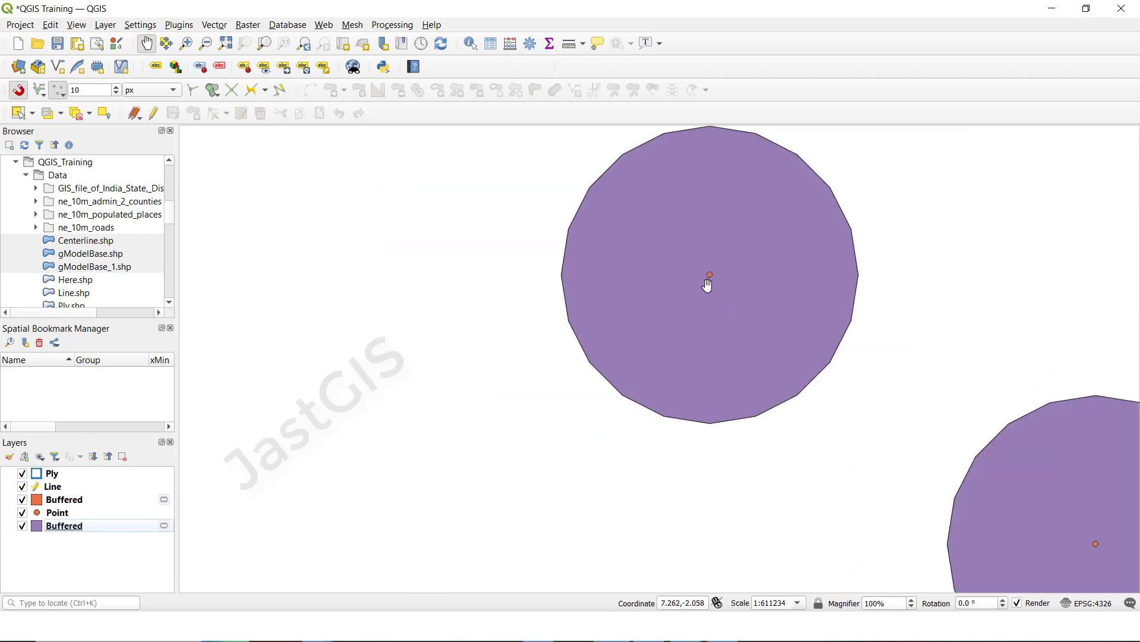
{"action": "scroll", "coordinate": [733, 310], "scroll_direction": "down", "scroll_amount": 3}
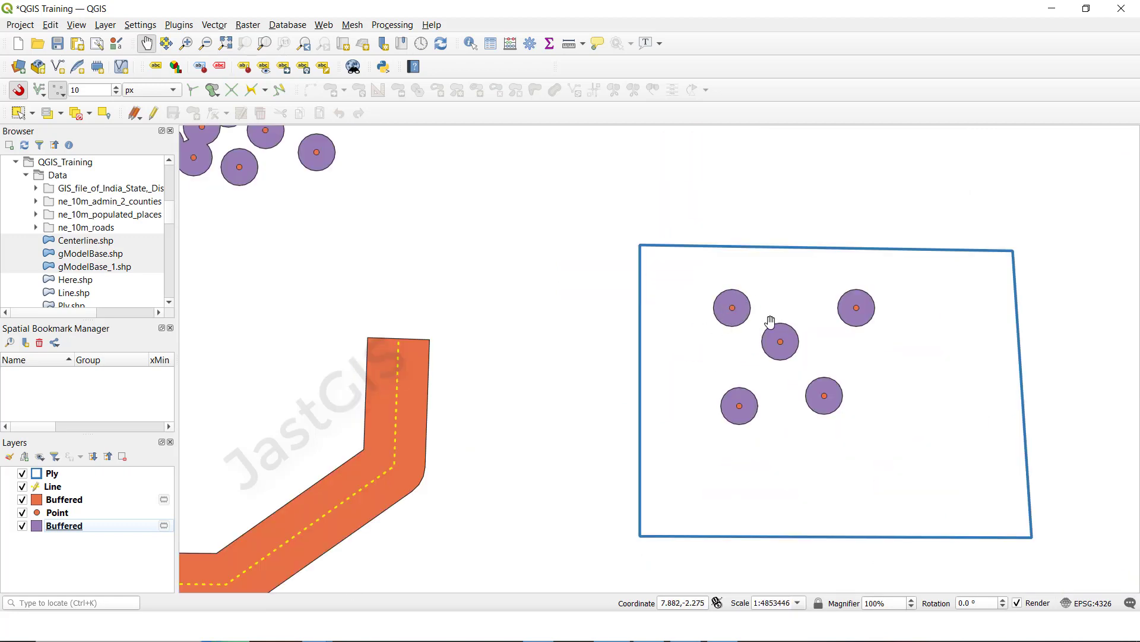
{"action": "scroll", "coordinate": [781, 342], "scroll_direction": "down", "scroll_amount": 2}
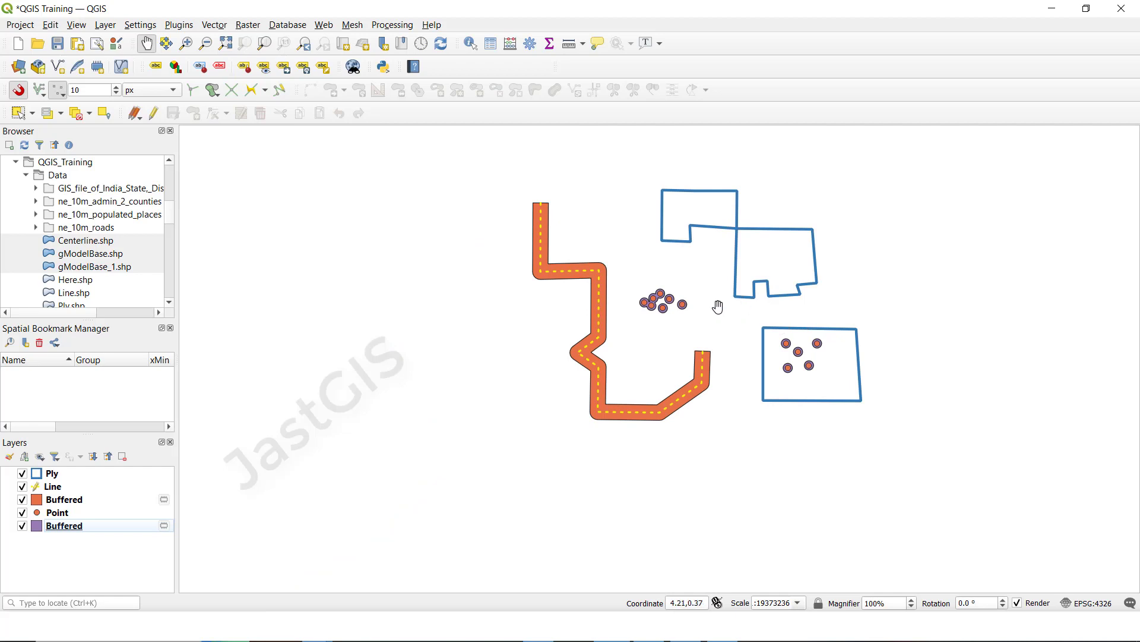
{"action": "left_click_drag", "start_coordinate": [665, 275], "coordinate": [621, 284]}
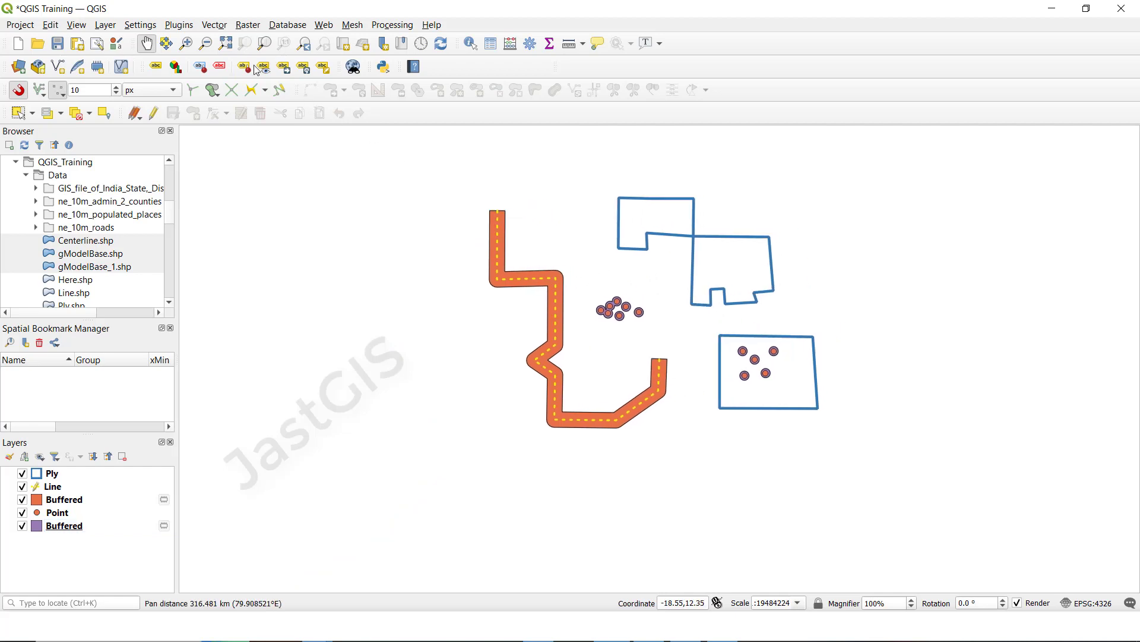
{"action": "scroll", "coordinate": [591, 173], "scroll_direction": "up", "scroll_amount": 1}
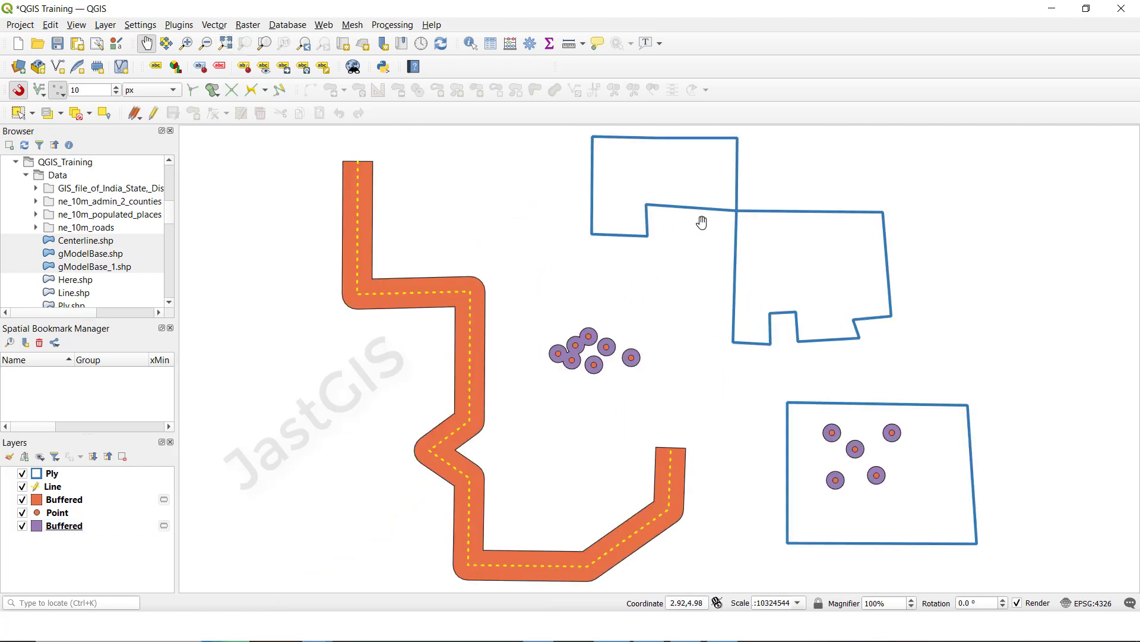
Run Buffer on the Ply layer with distance 0.2 and Dissolve result ticked.
{"action": "left_click", "coordinate": [52, 479]}
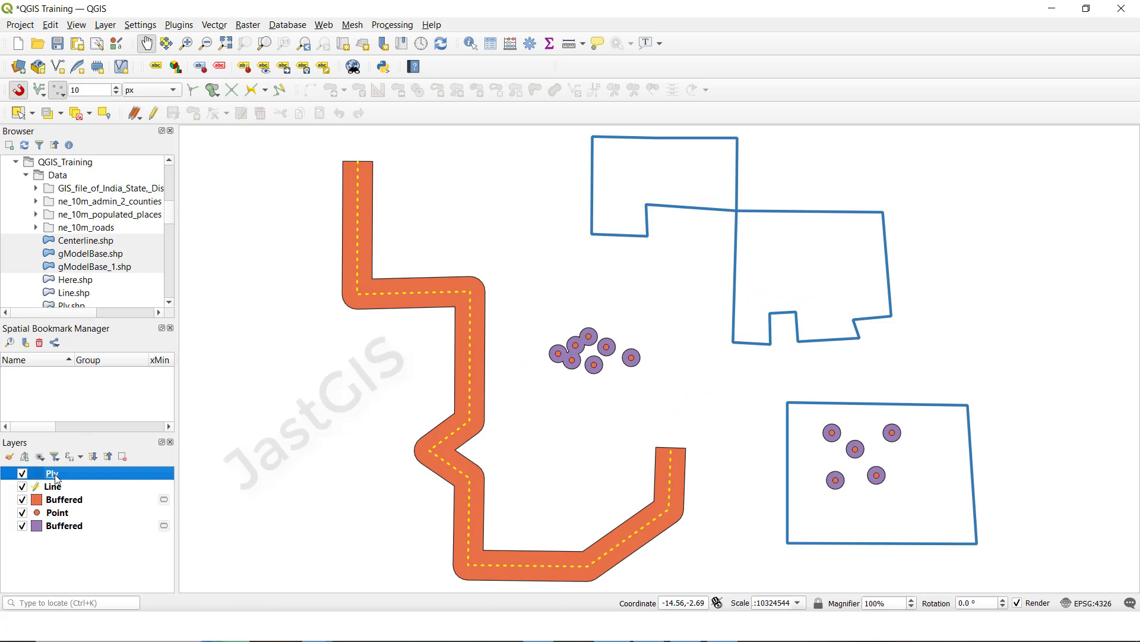
{"action": "left_click", "coordinate": [220, 26]}
{"action": "mouse_move", "coordinate": [236, 46]}
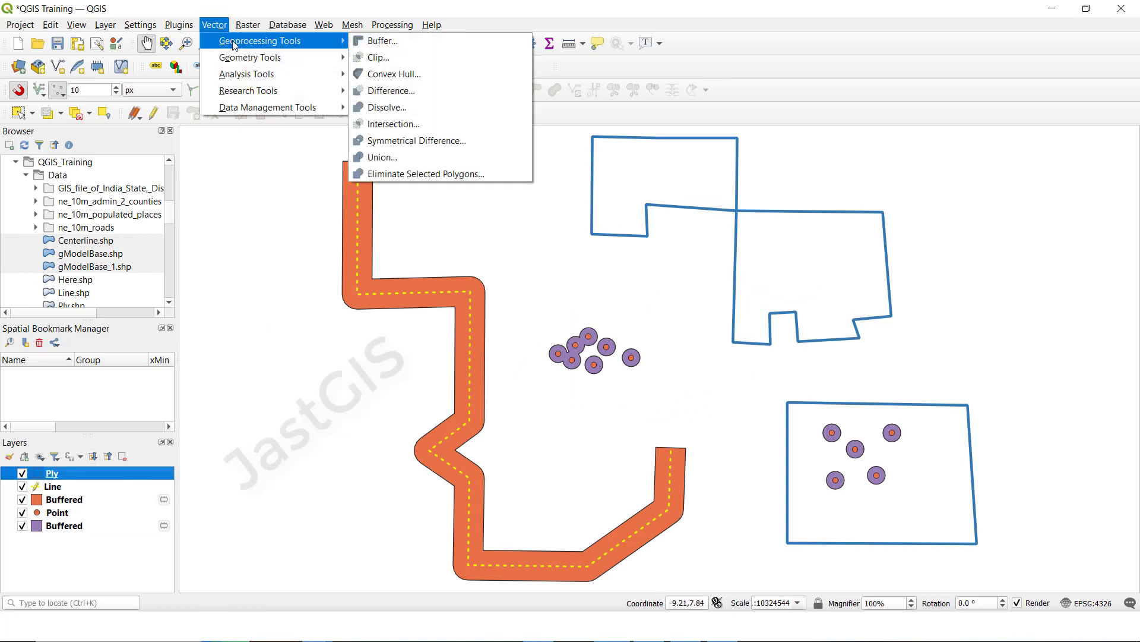
{"action": "left_click", "coordinate": [380, 41]}
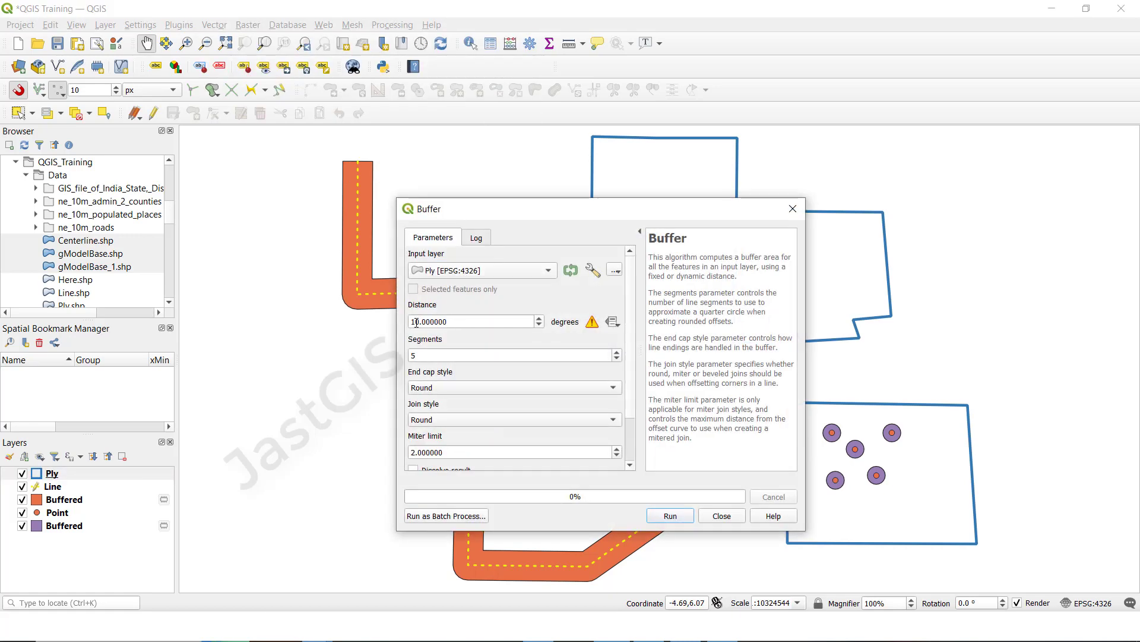
{"action": "left_click_drag", "start_coordinate": [457, 320], "coordinate": [363, 321]}
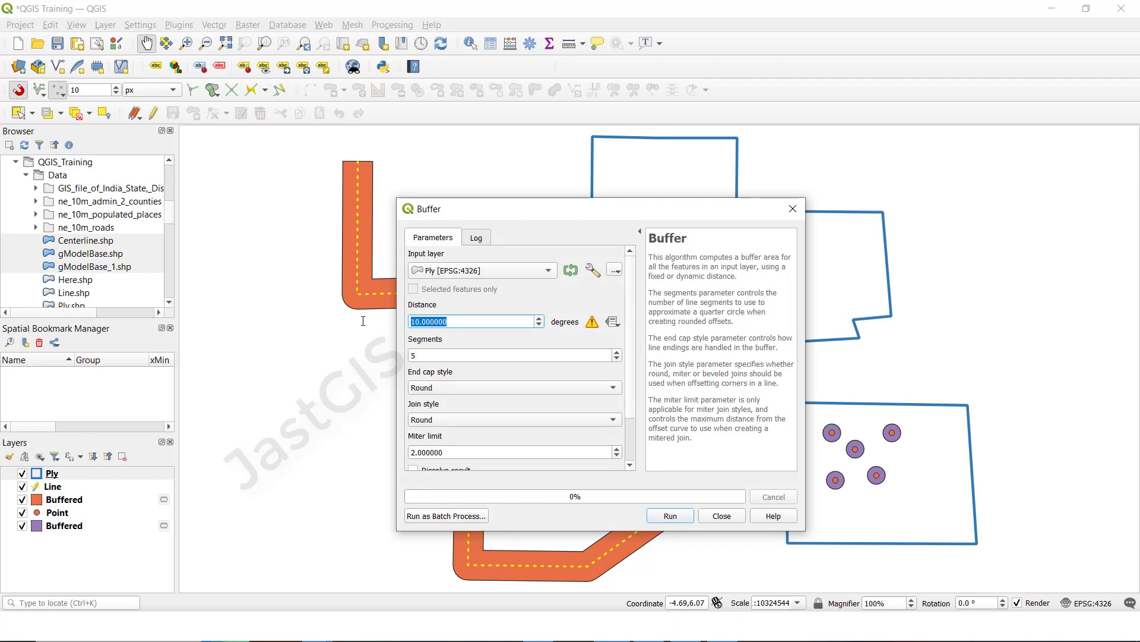
{"action": "type", "text": "0.2"}
{"action": "scroll", "coordinate": [561, 464], "scroll_direction": "down", "scroll_amount": 2}
{"action": "left_click", "coordinate": [440, 414]}
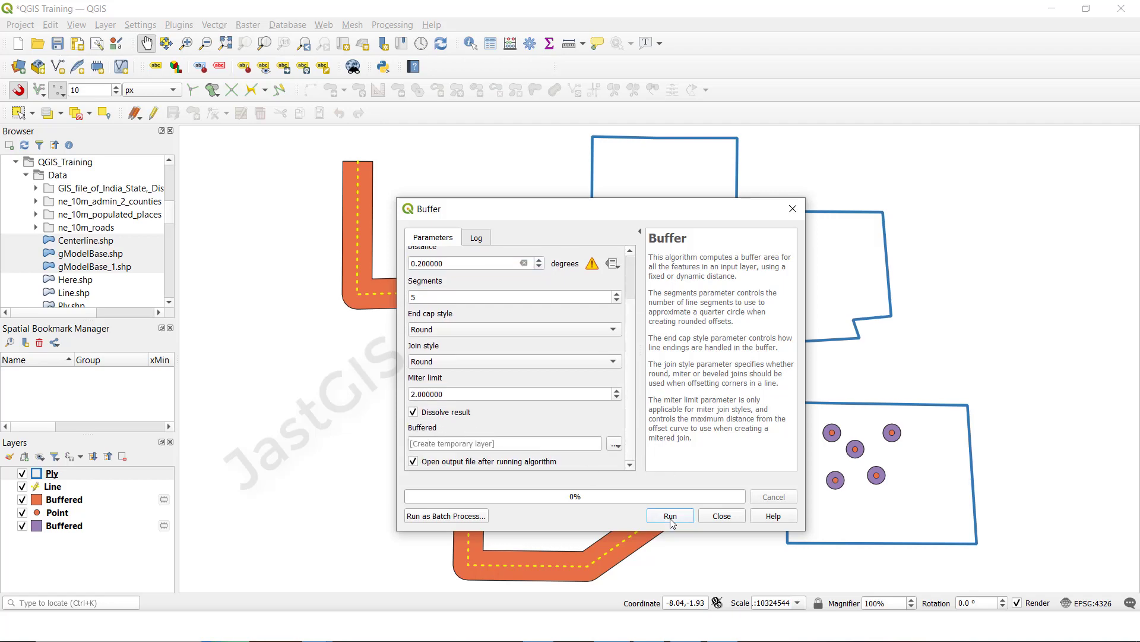
{"action": "left_click", "coordinate": [670, 516]}
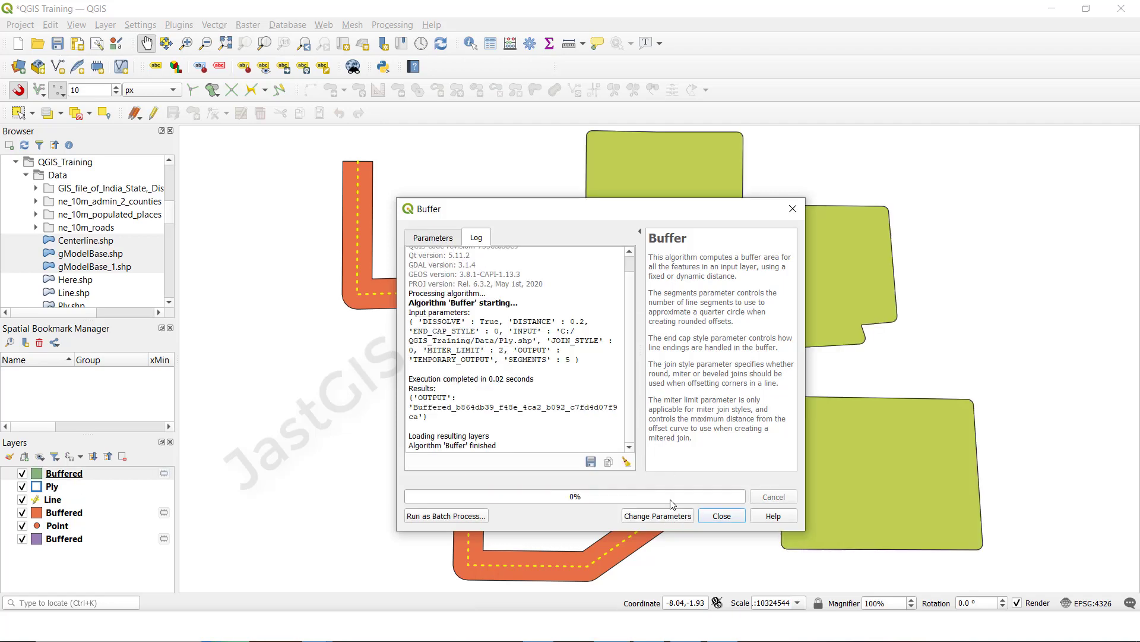
Drag the Ply layer above the green Buffered layer and zoom to full extent.
{"action": "left_click", "coordinate": [792, 208]}
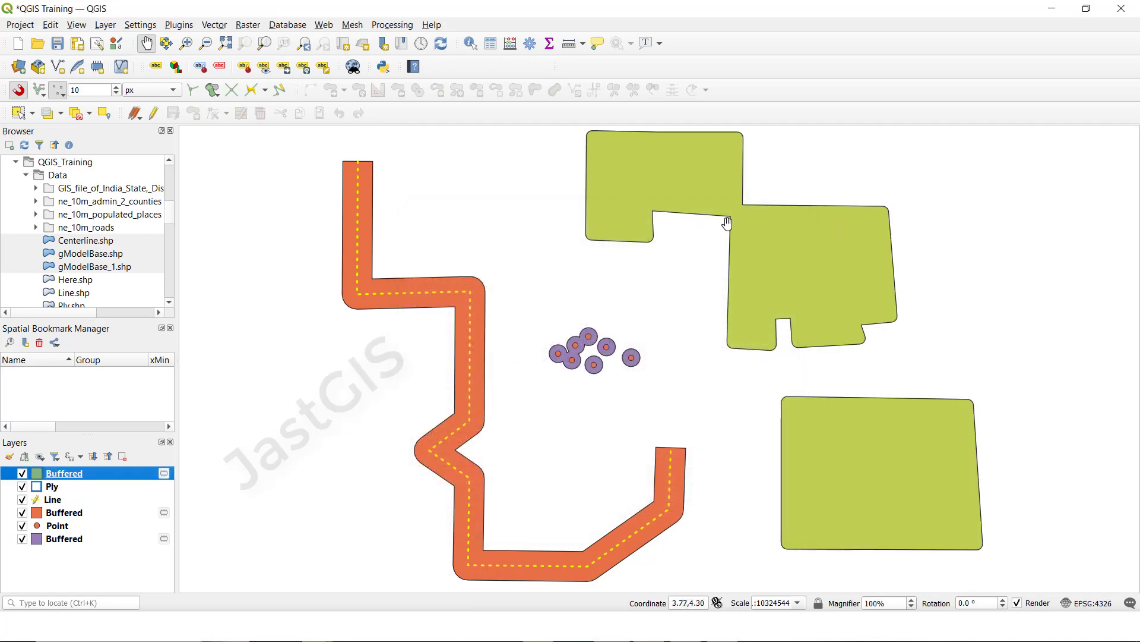
{"action": "left_click", "coordinate": [56, 489]}
{"action": "left_click_drag", "start_coordinate": [56, 488], "coordinate": [76, 472]}
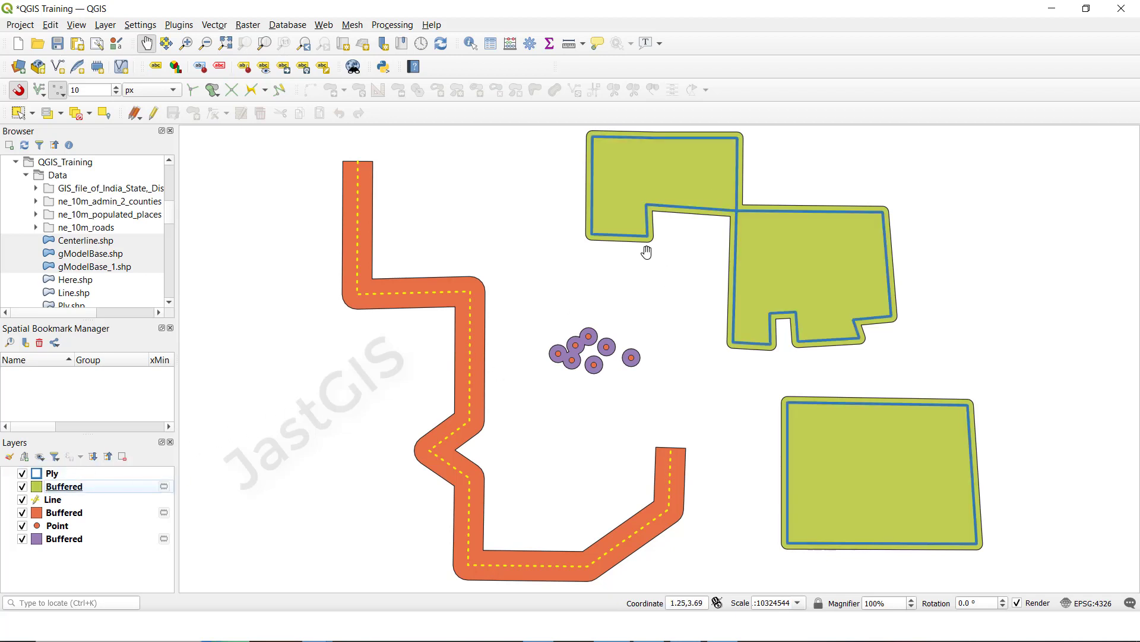
{"action": "scroll", "coordinate": [792, 216], "scroll_direction": "up", "scroll_amount": 1}
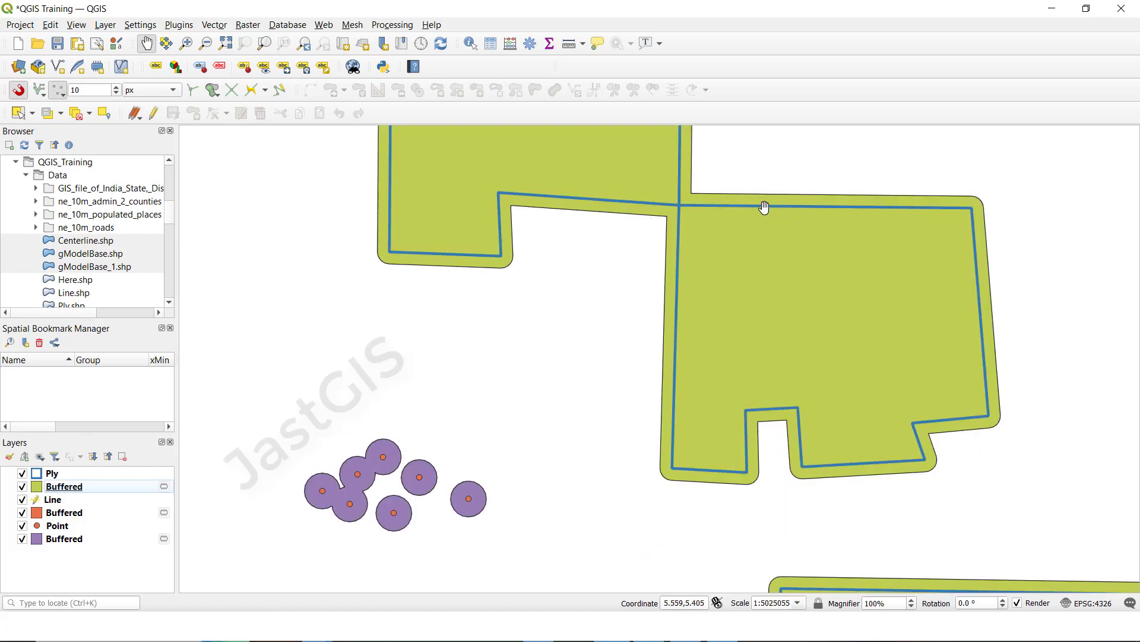
{"action": "left_click", "coordinate": [225, 44]}
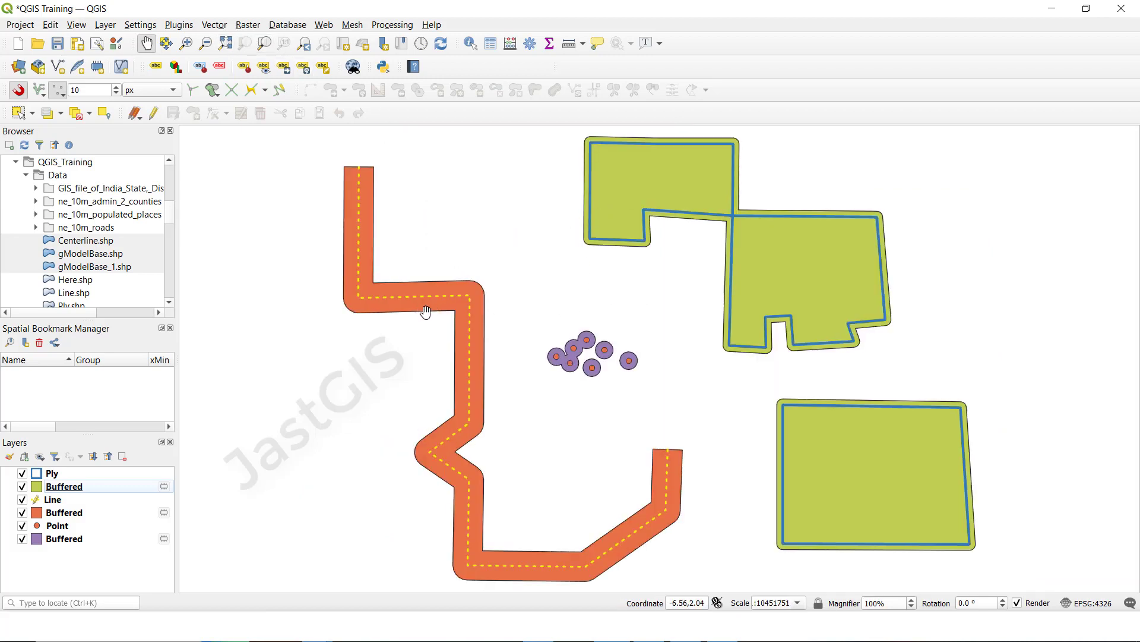